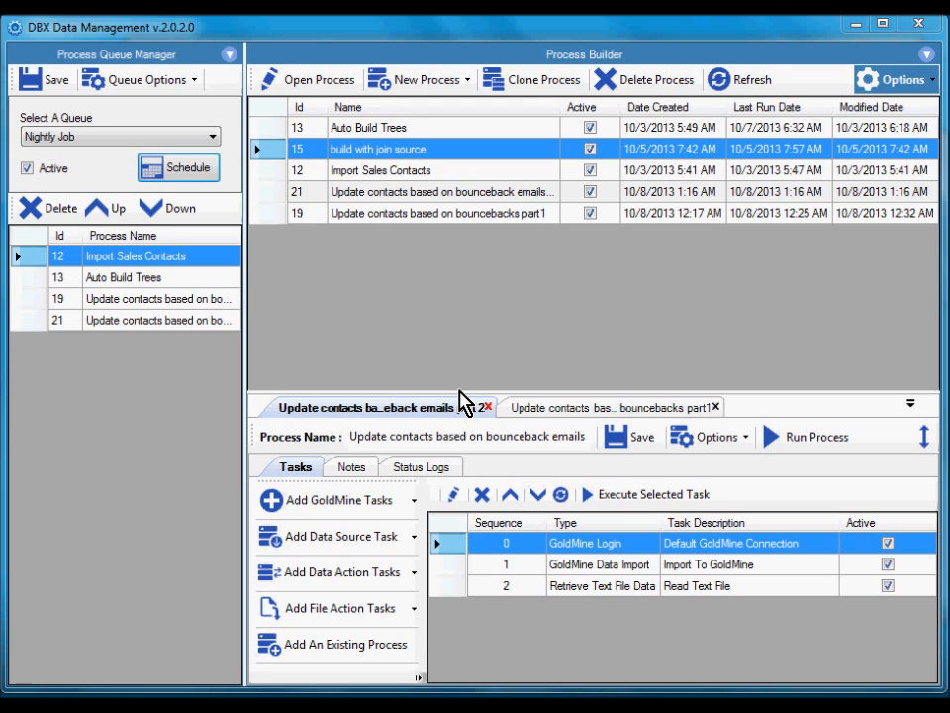
Step: Open the Nightly Job queue's schedule settings and set the fixed schedule's end date to 12/31/2013
click(202, 174)
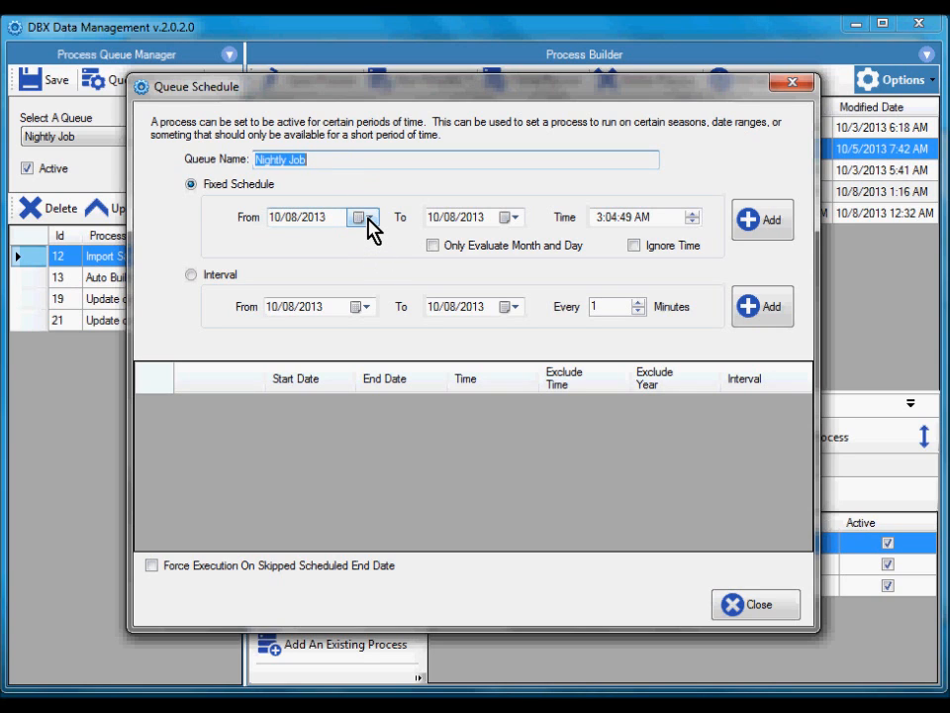
click(516, 219)
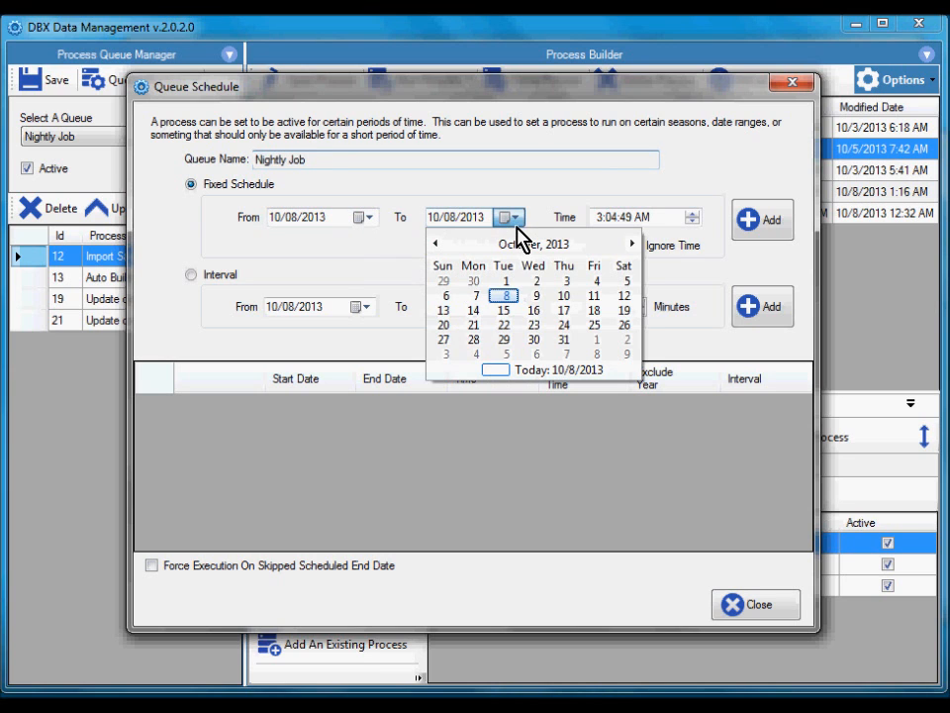
click(530, 245)
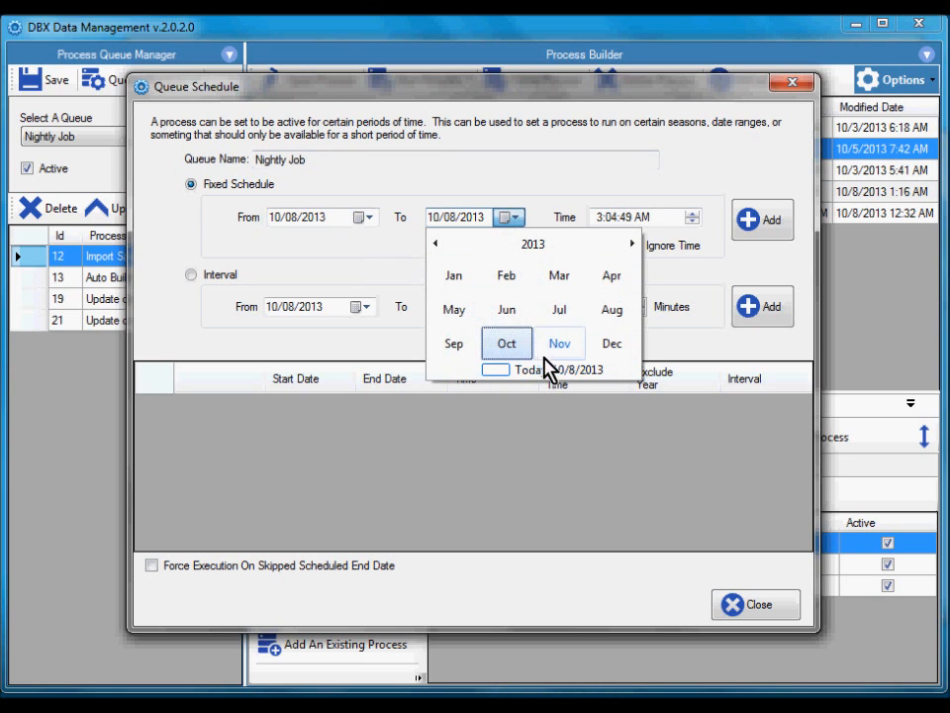
click(602, 343)
click(506, 354)
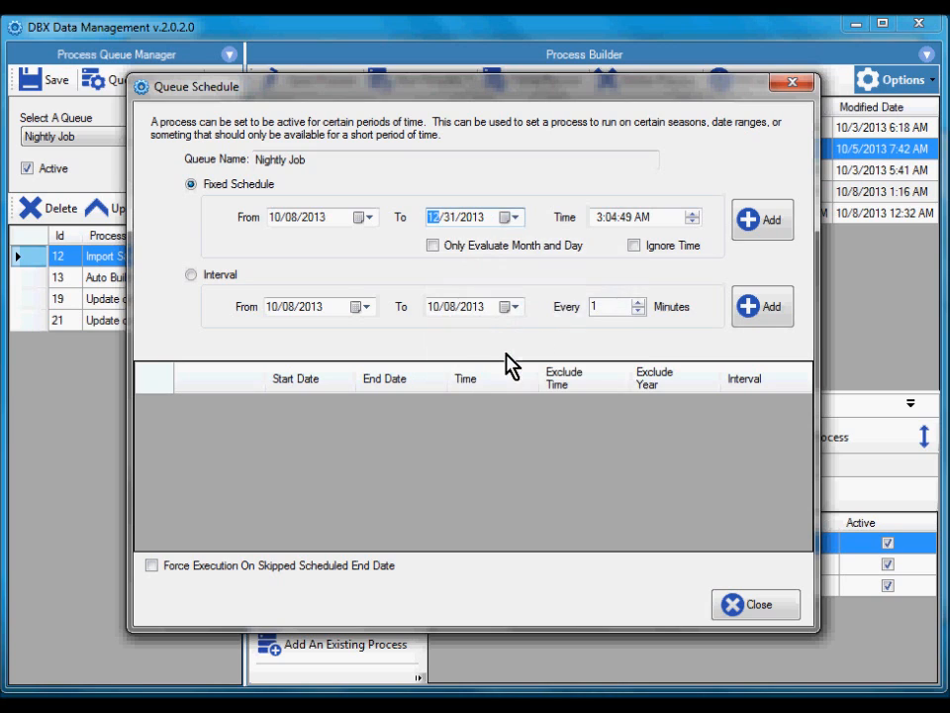
Step: Set the fixed schedule's time to hour 1 and minute 00 AM, and add it as a schedule entry
click(597, 217)
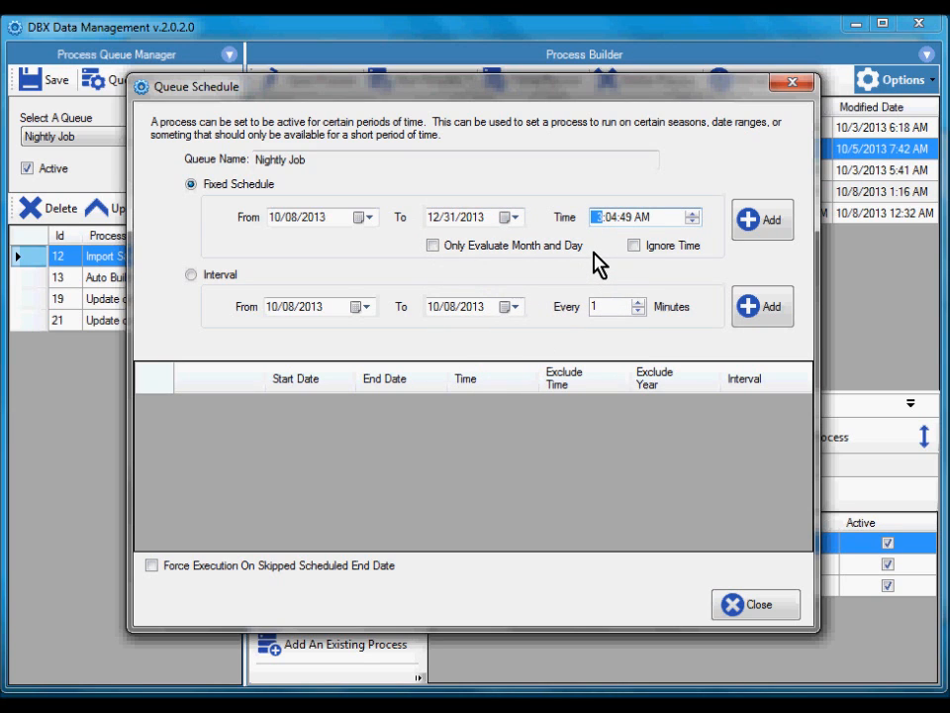
text(1)
click(610, 218)
text(00)
click(766, 228)
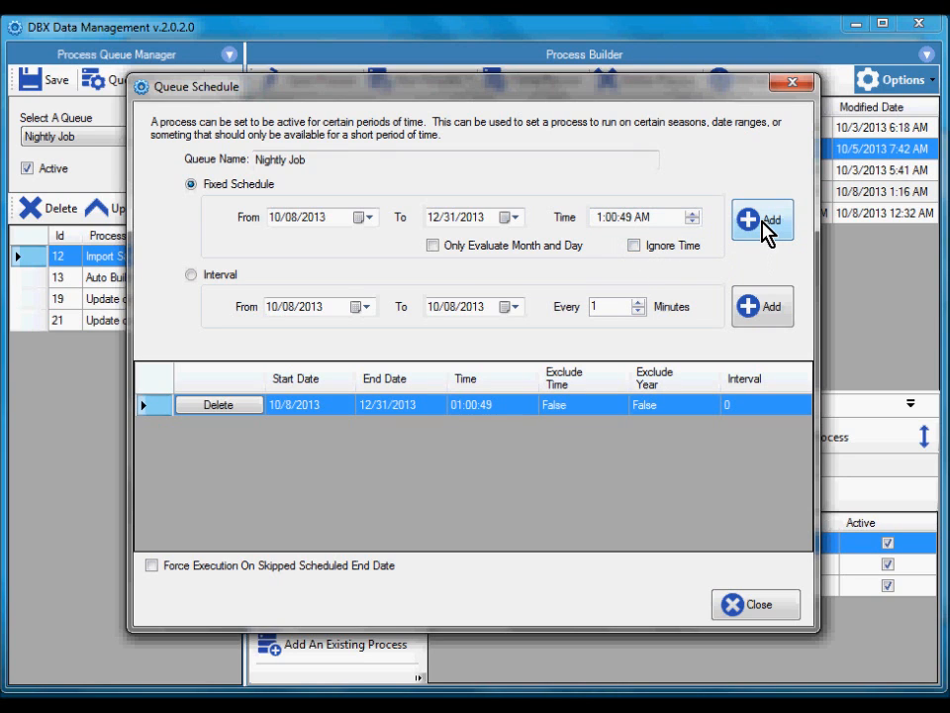
Step: Change the fixed schedule's hour to 4 AM and add it as a second schedule entry
click(596, 217)
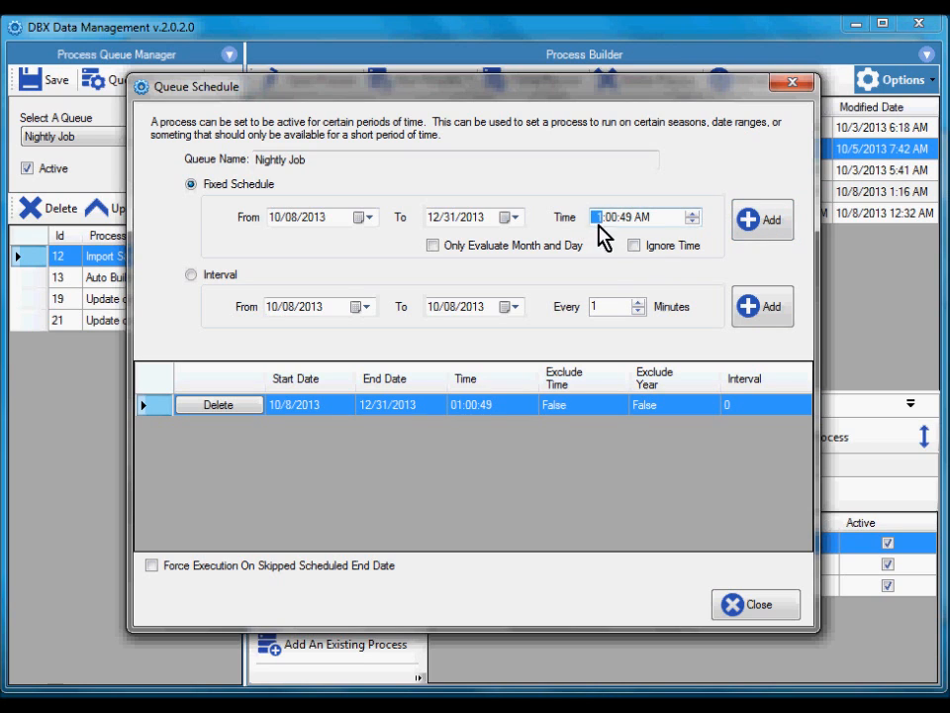
text(4)
click(766, 227)
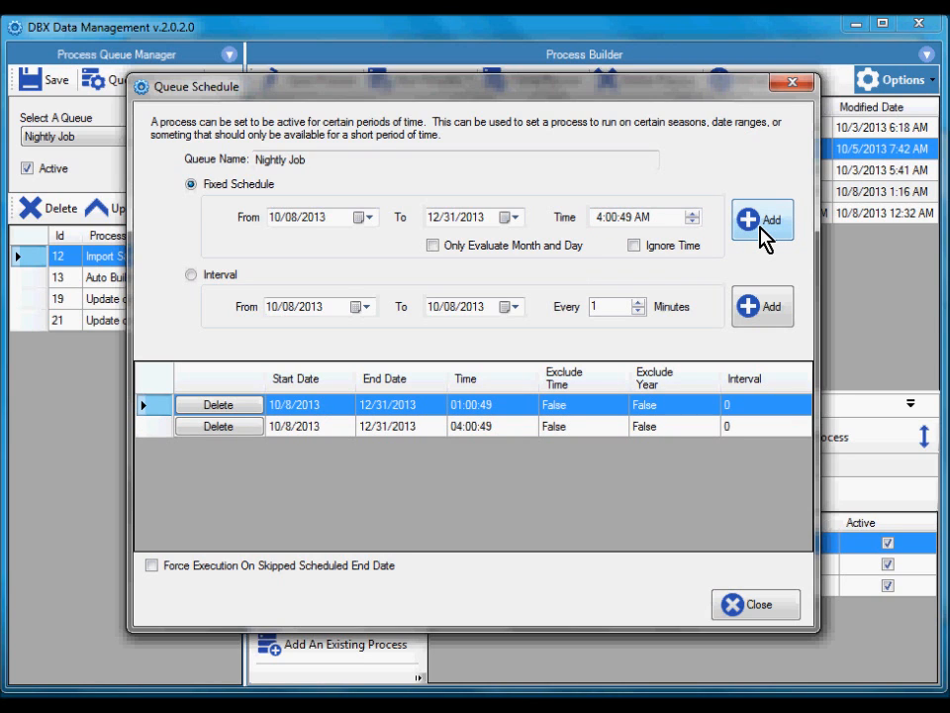
Step: Switch the queue to an interval schedule and set its start date to 1/01/2013
click(213, 276)
click(365, 308)
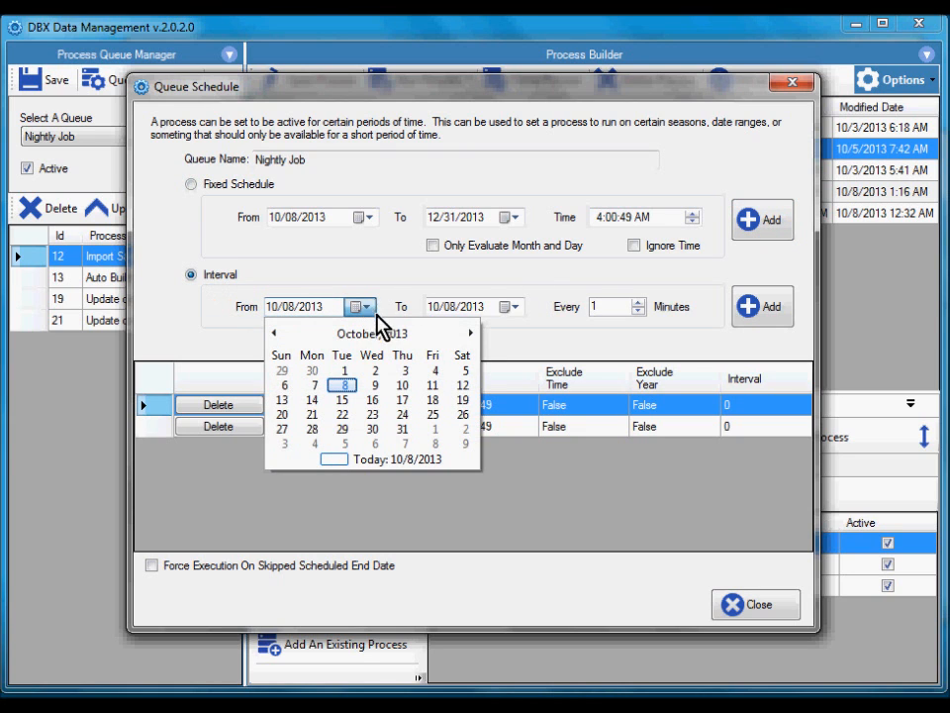
click(345, 335)
click(294, 366)
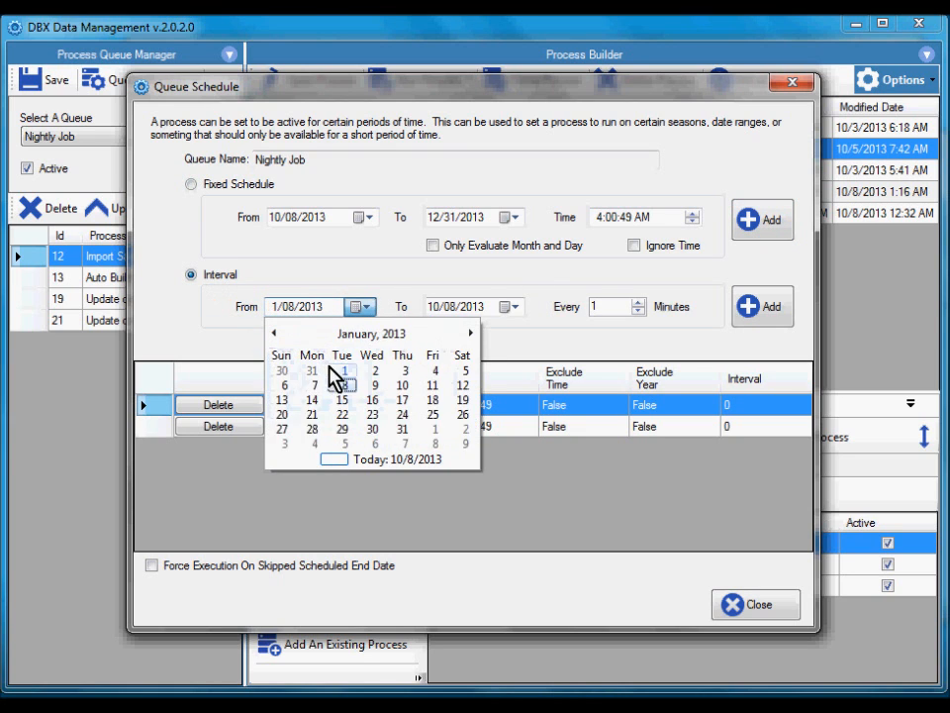
click(343, 372)
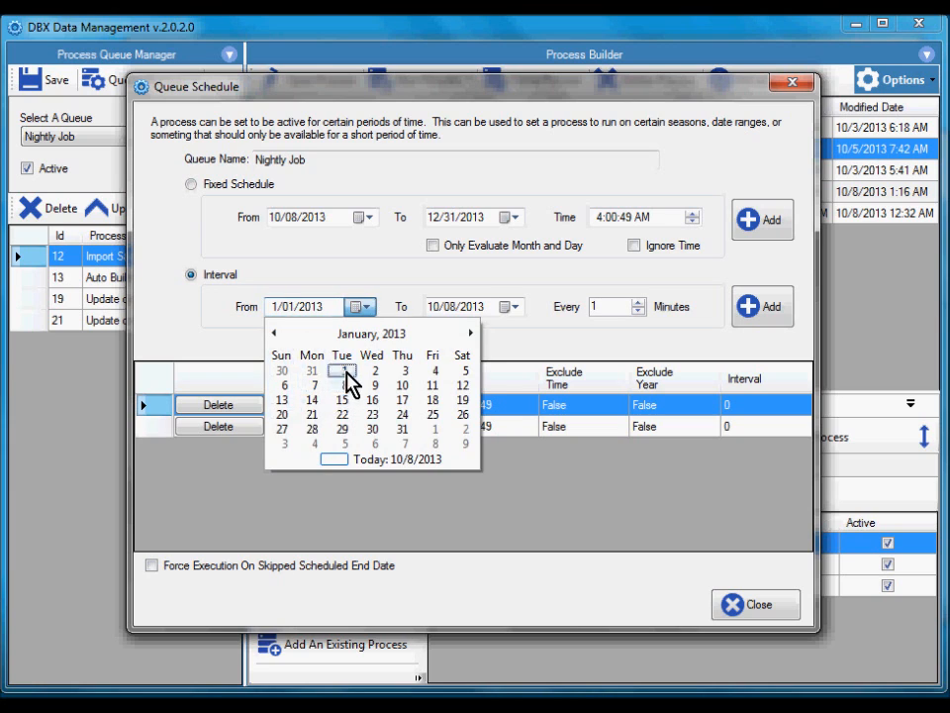
Step: Change the year of the interval schedule's start date to 2014
click(320, 307)
click(364, 308)
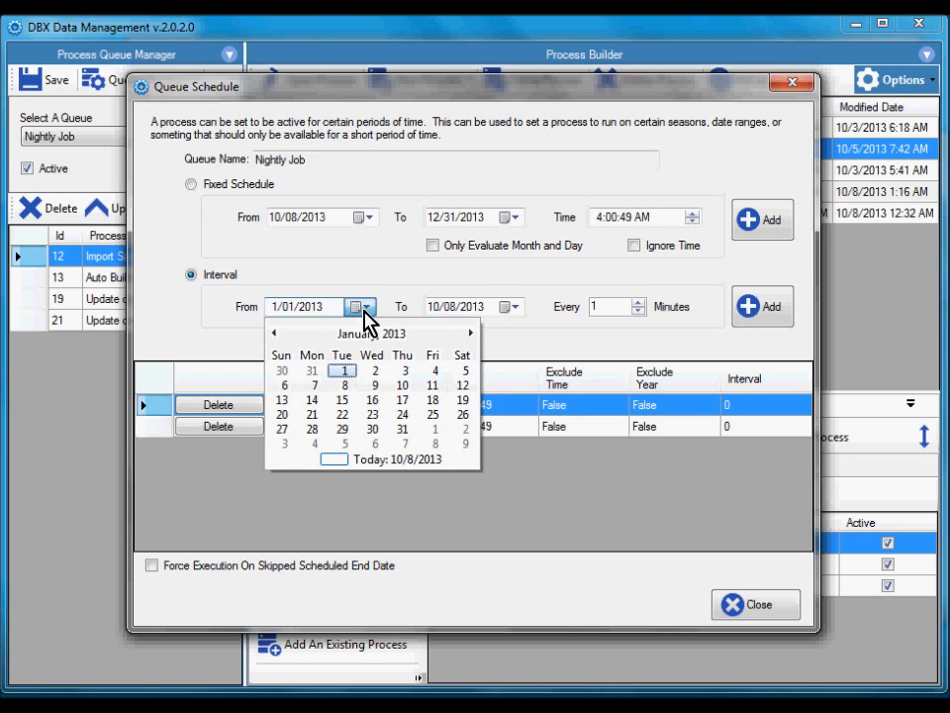
click(401, 335)
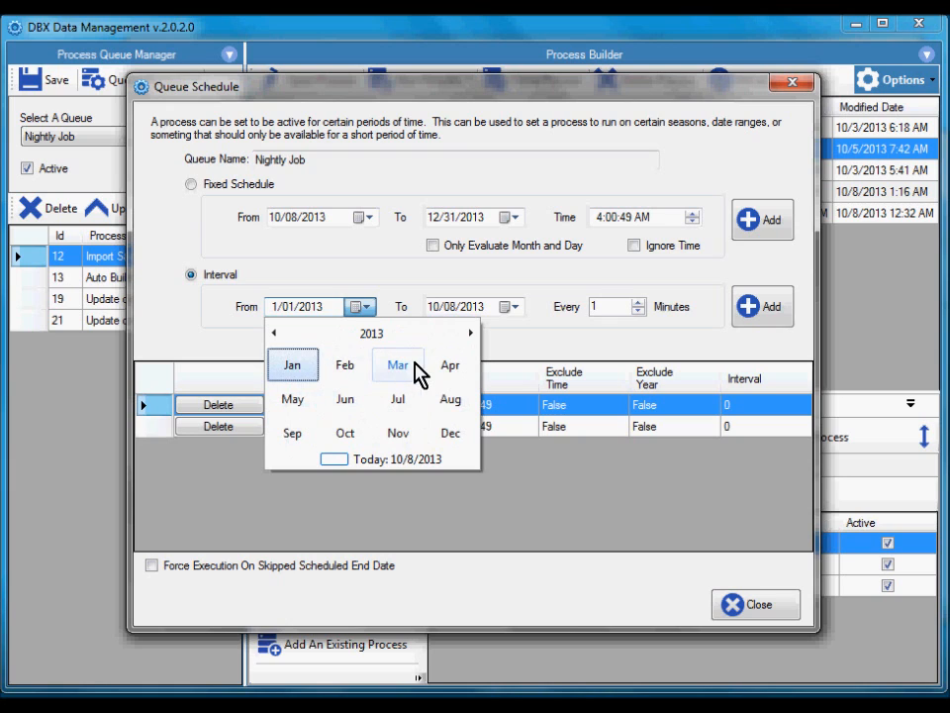
click(372, 333)
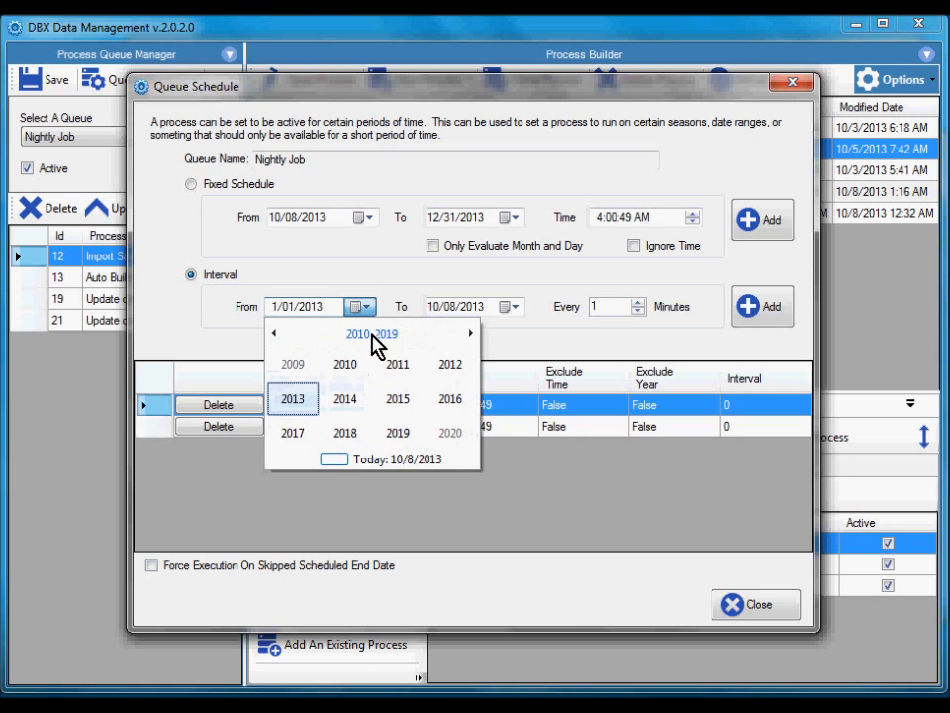
click(344, 396)
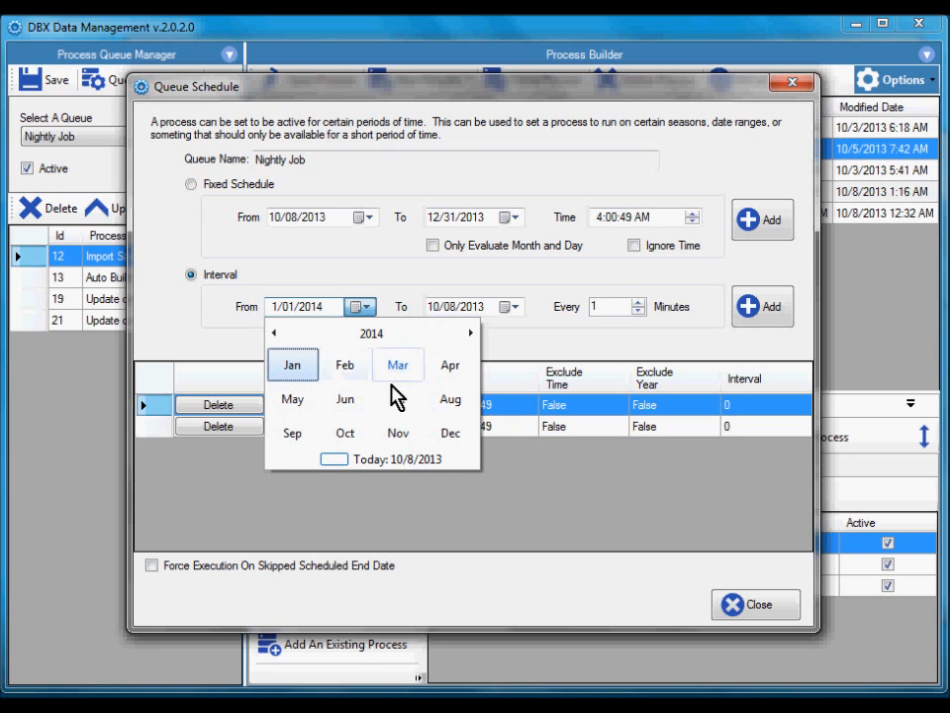
click(432, 293)
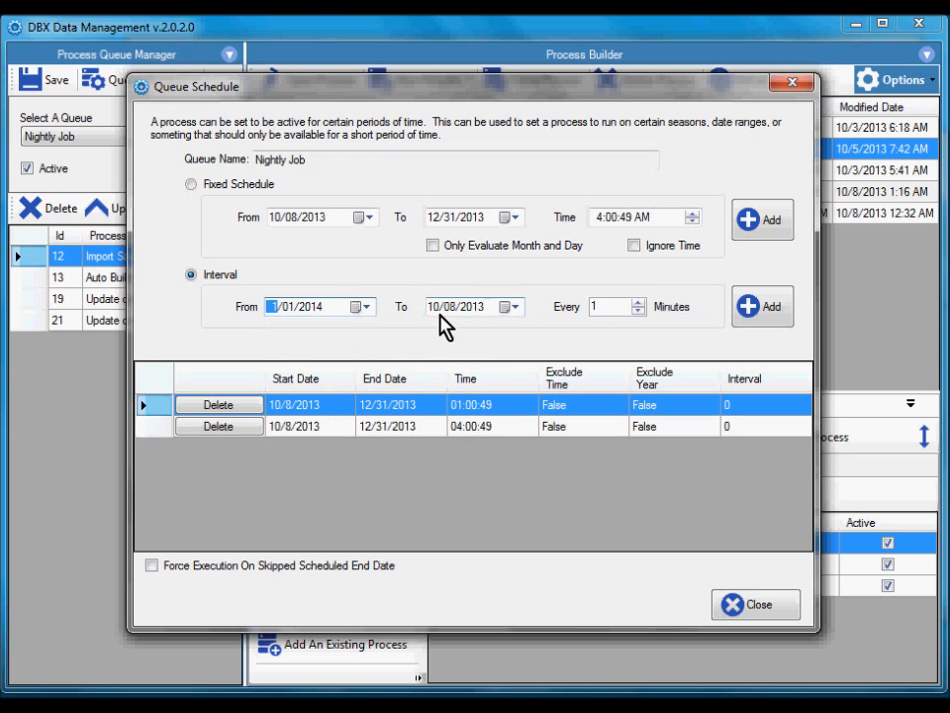
Step: Set the interval schedule's end date to 10/08/2014
click(510, 310)
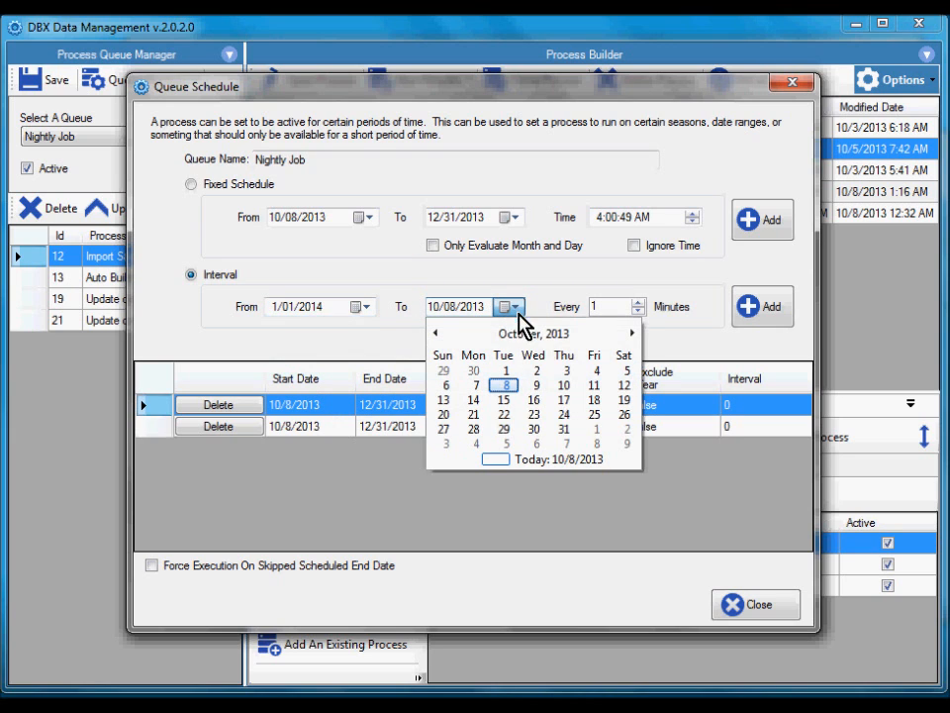
click(559, 335)
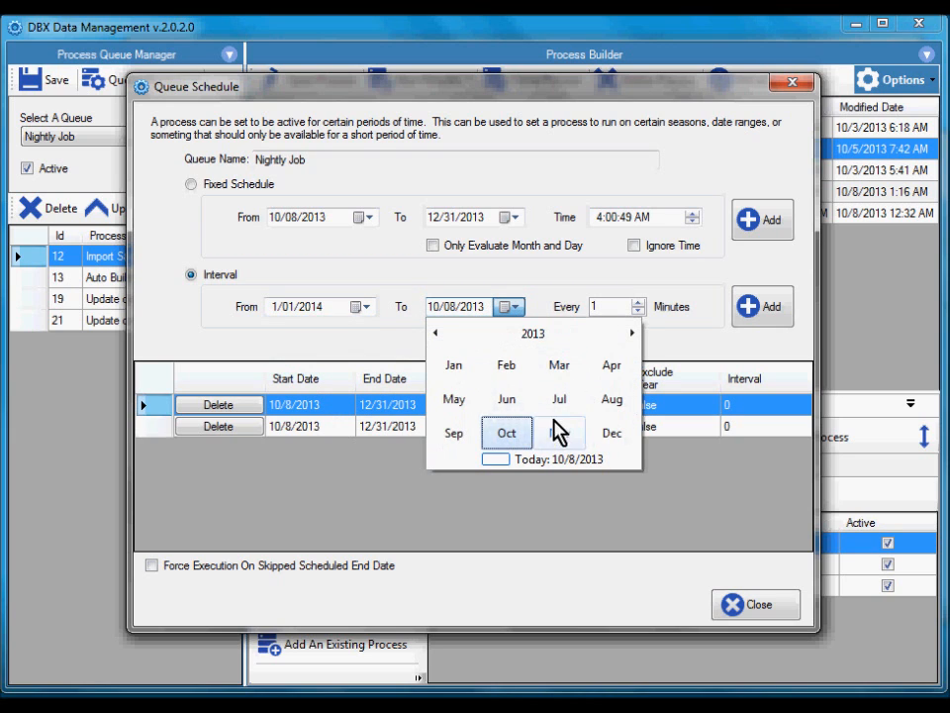
click(525, 335)
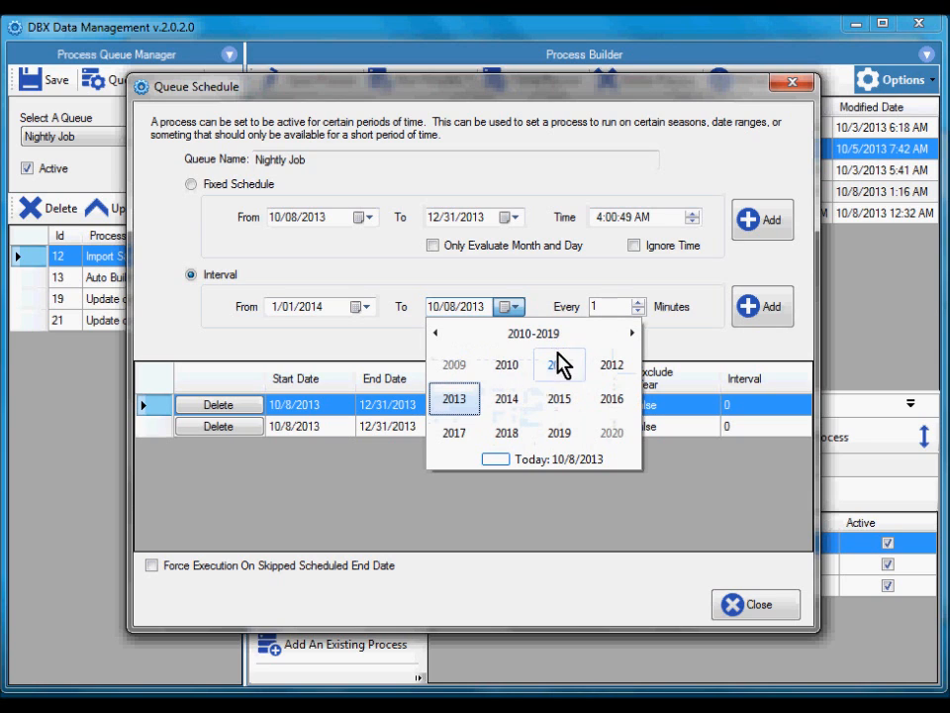
click(507, 391)
click(547, 297)
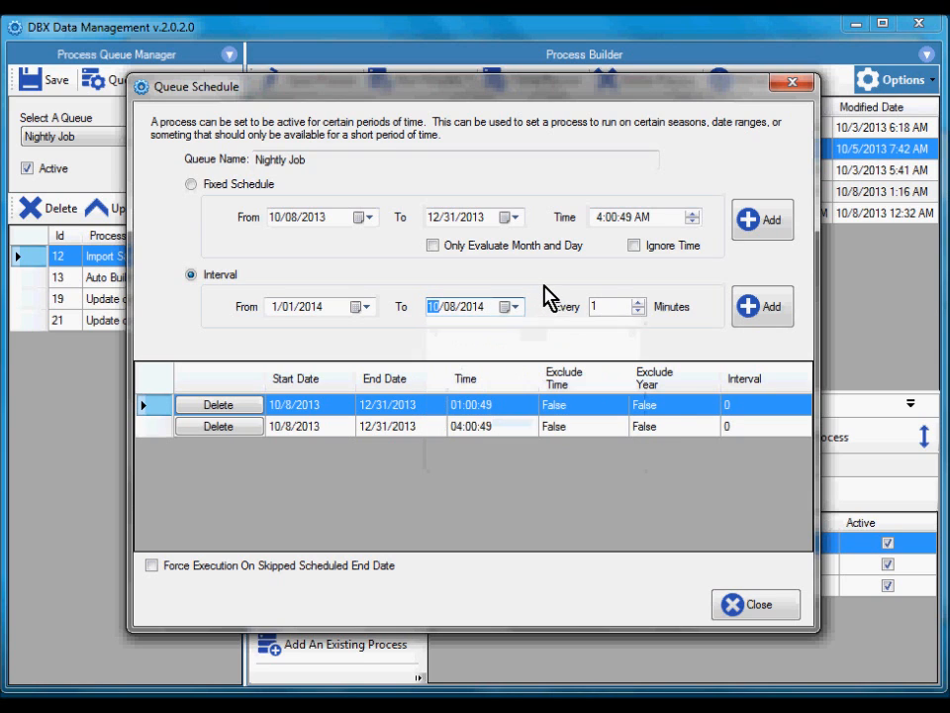
Step: Set the interval to every 120 minutes, add the entry, and close the queue schedule settings
click(620, 308)
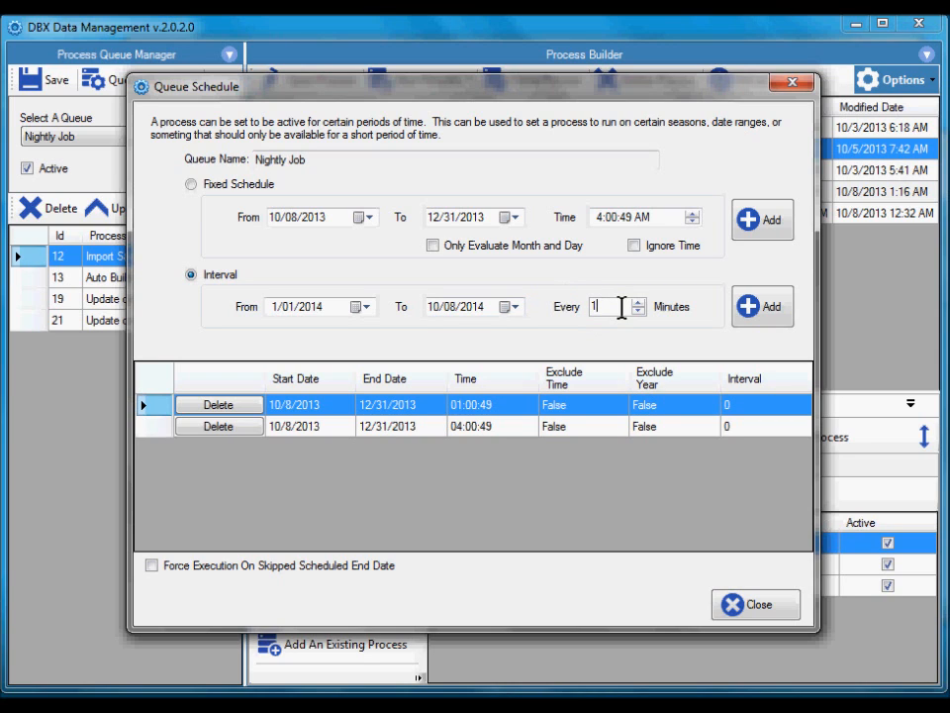
text(20)
click(758, 311)
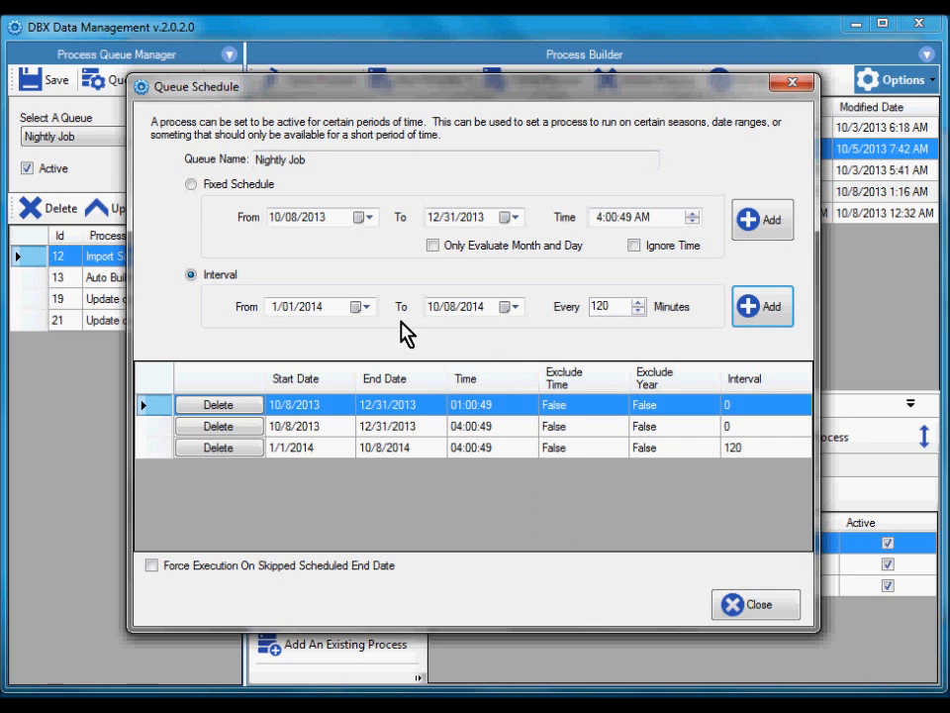
click(752, 608)
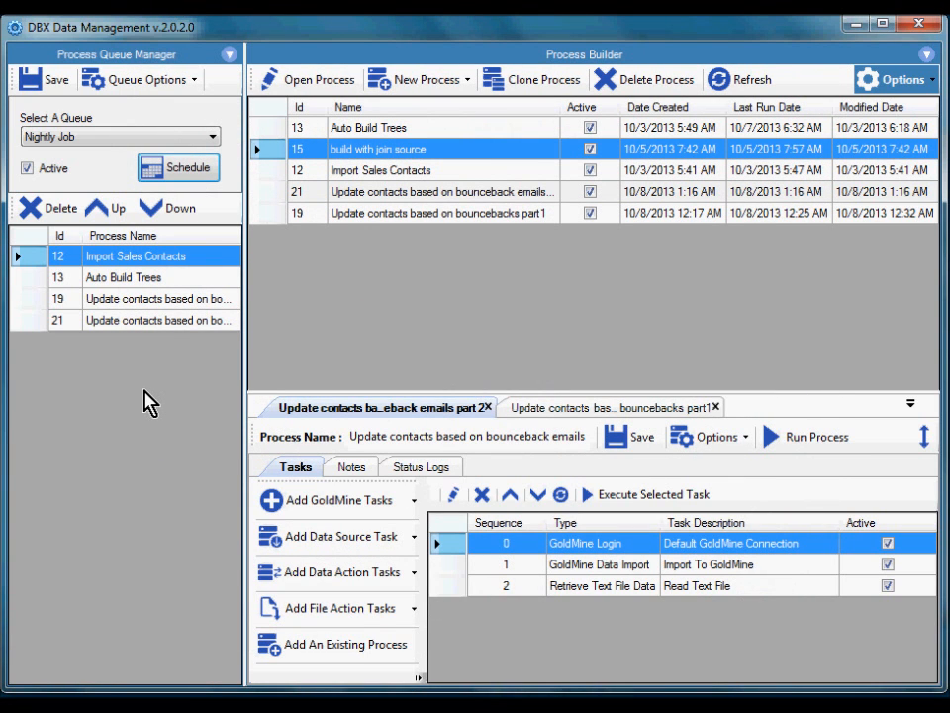
Step: Move process 19 up one place in the Nightly Job queue, above Auto Build Trees
click(136, 322)
key(Up)
key(Up)
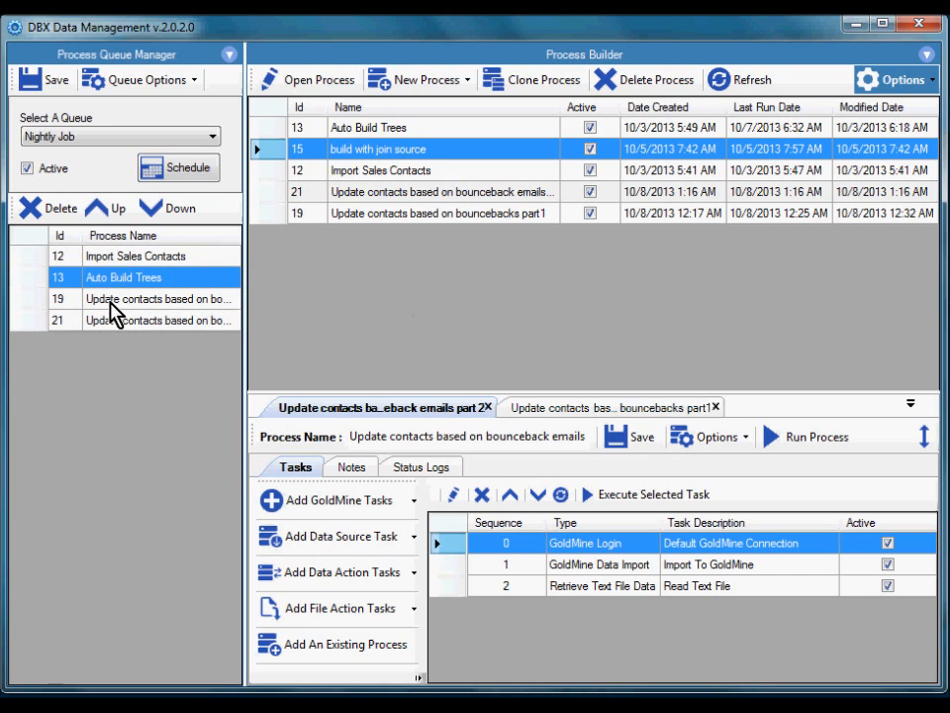
key(Down)
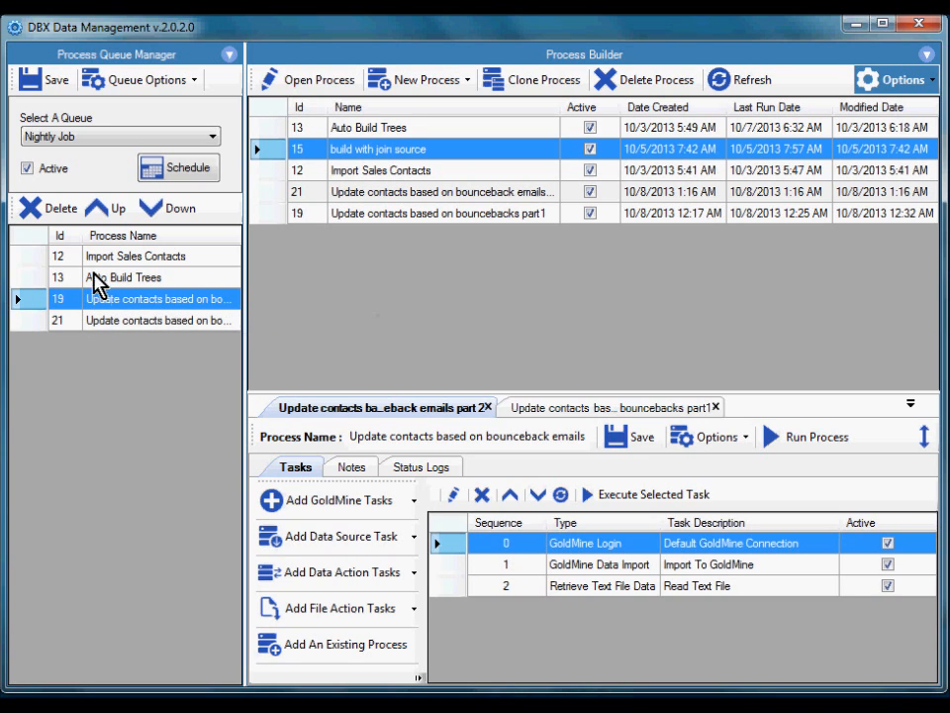
click(99, 207)
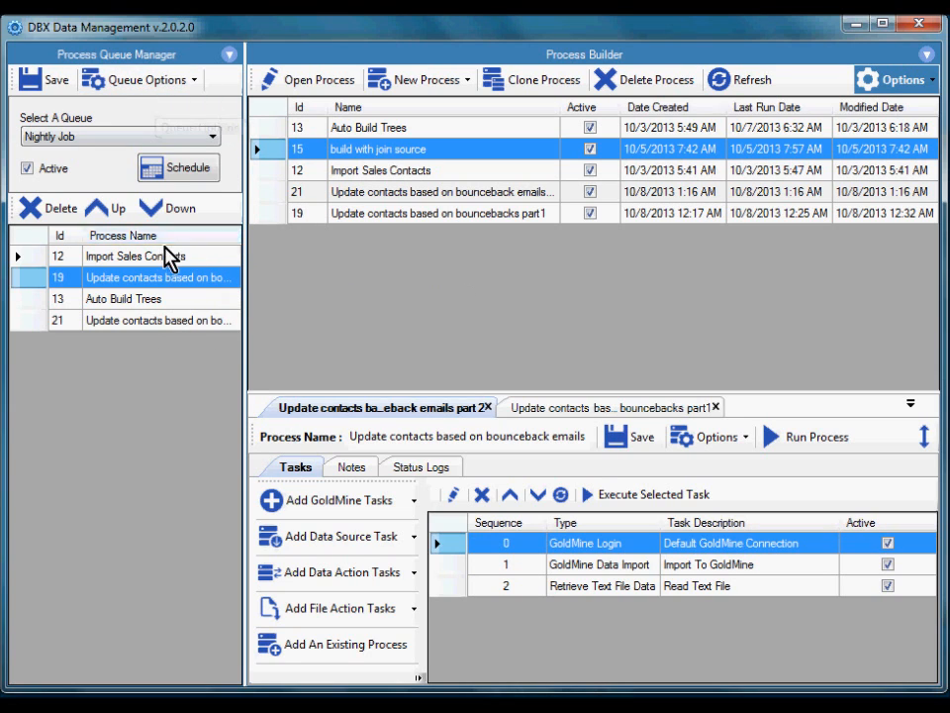
Step: Review the running order of the processes in the Nightly Job queue, selecting them one after another
click(93, 261)
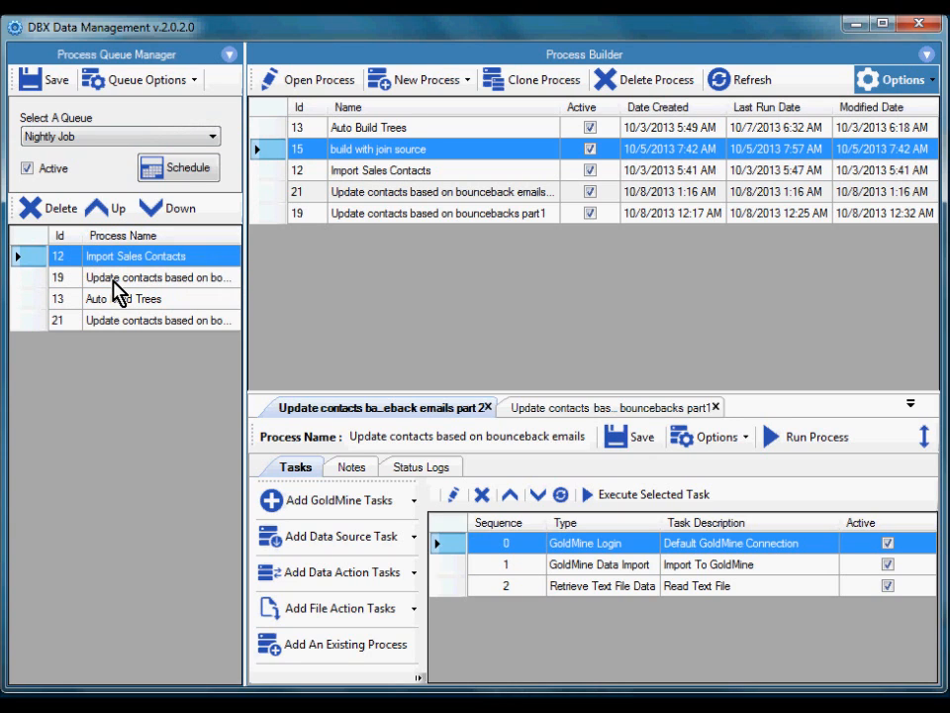
key(Down)
key(Down)
key(Down)
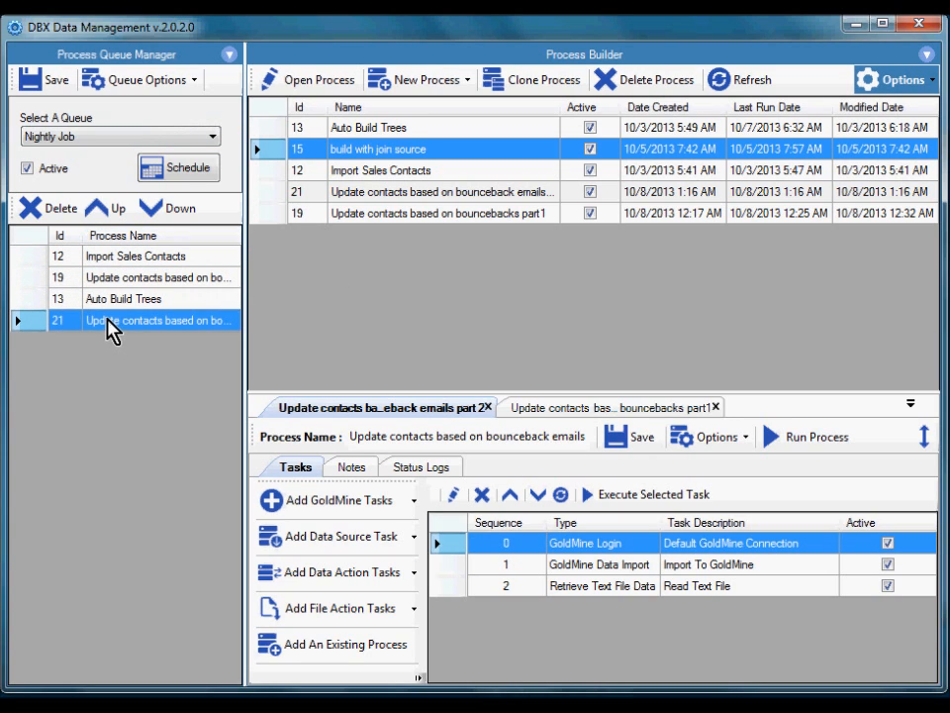
click(129, 259)
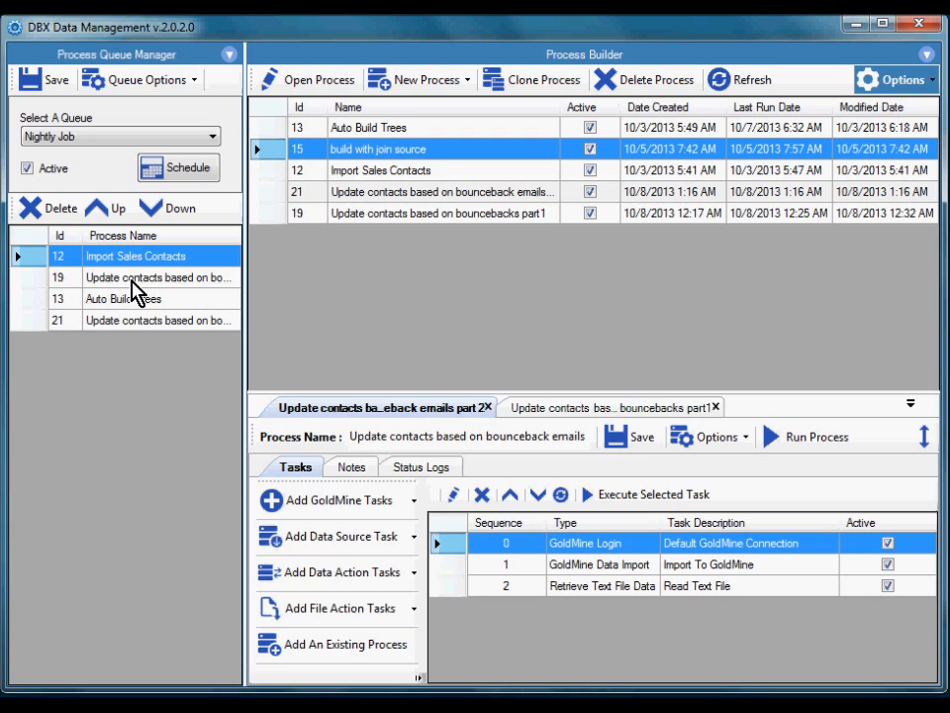
click(132, 280)
click(125, 306)
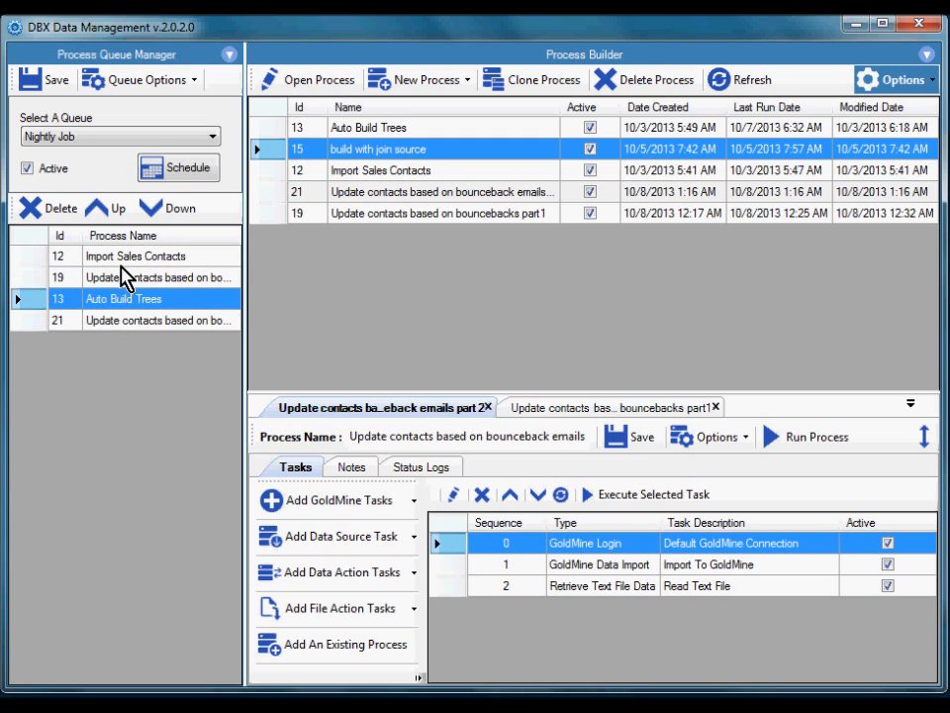
click(120, 262)
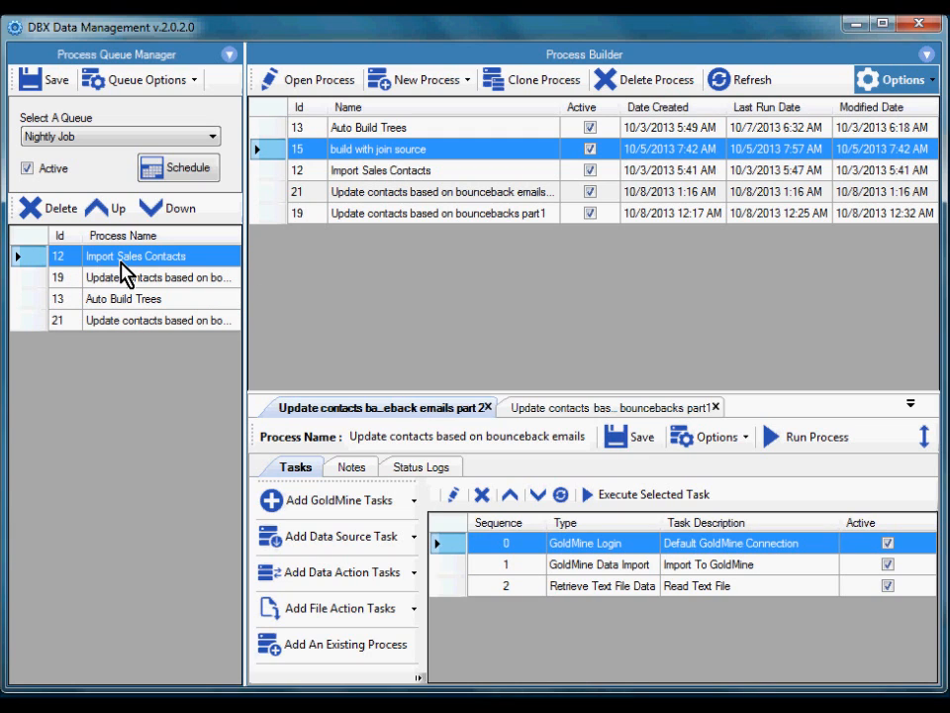
click(135, 279)
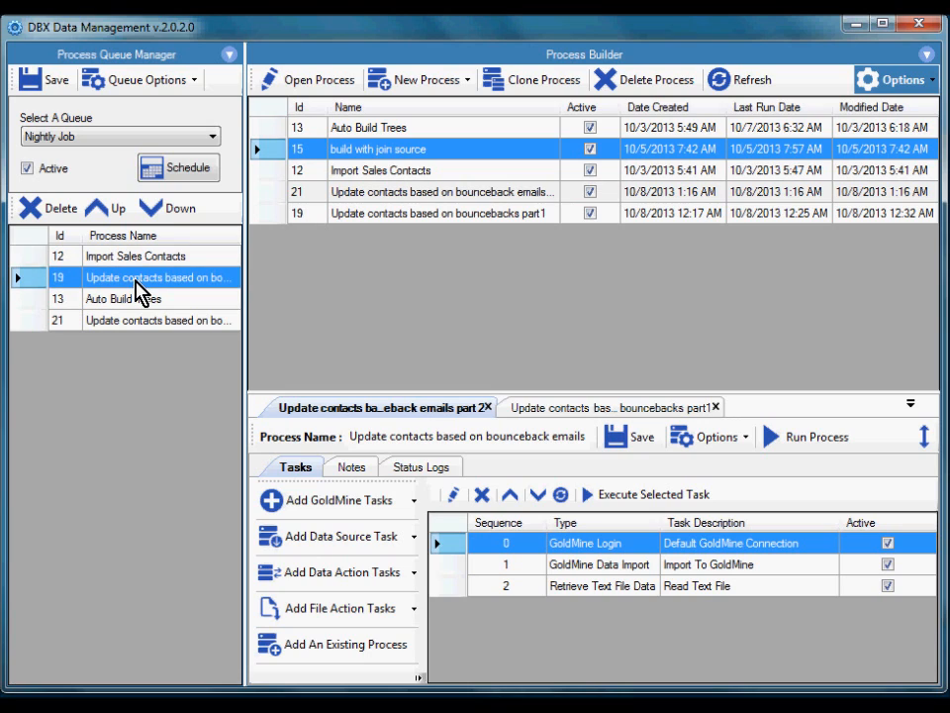